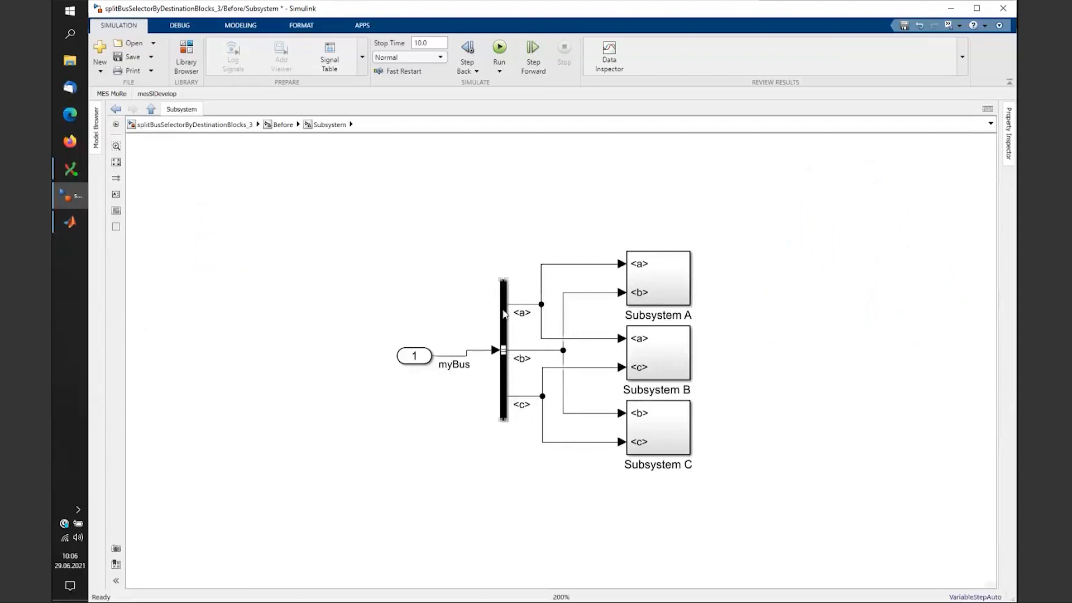
- Select the Bus Selector and view its parameters, closing them unchanged
click(703, 359)
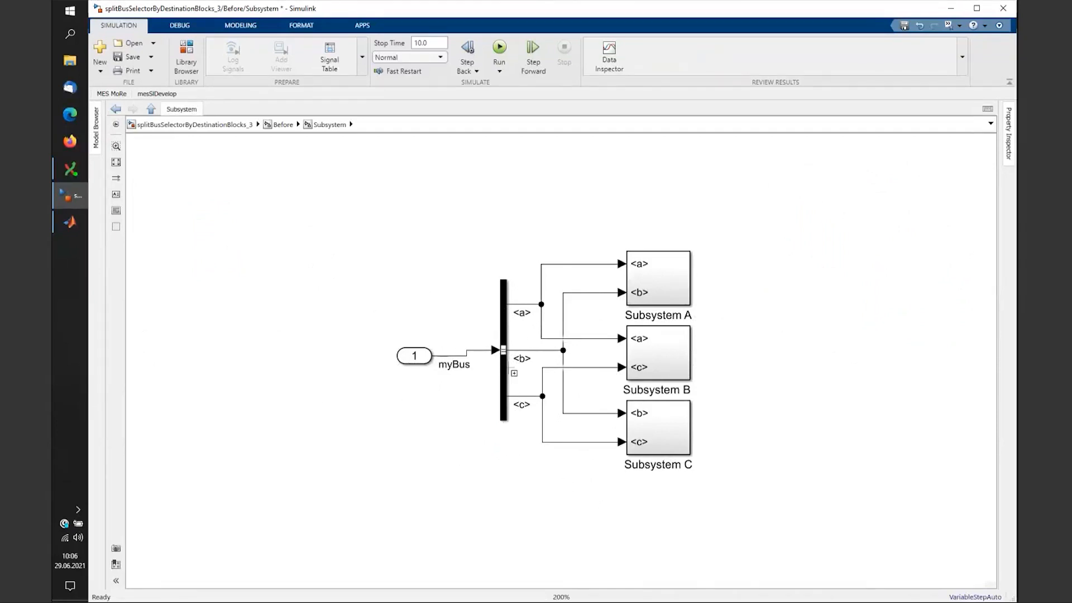
click(504, 334)
double_click(504, 334)
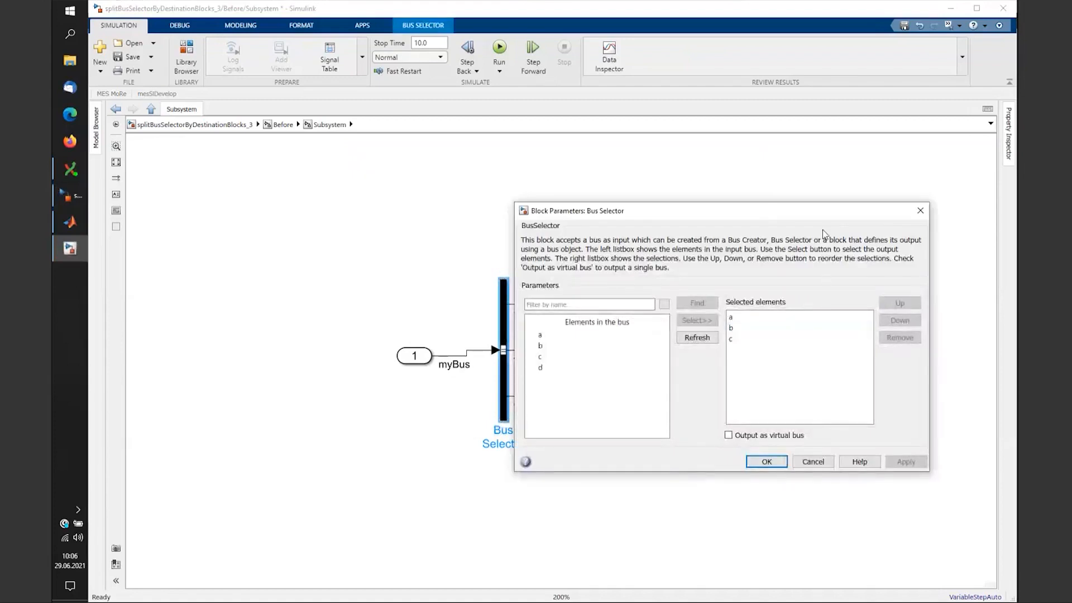
click(919, 209)
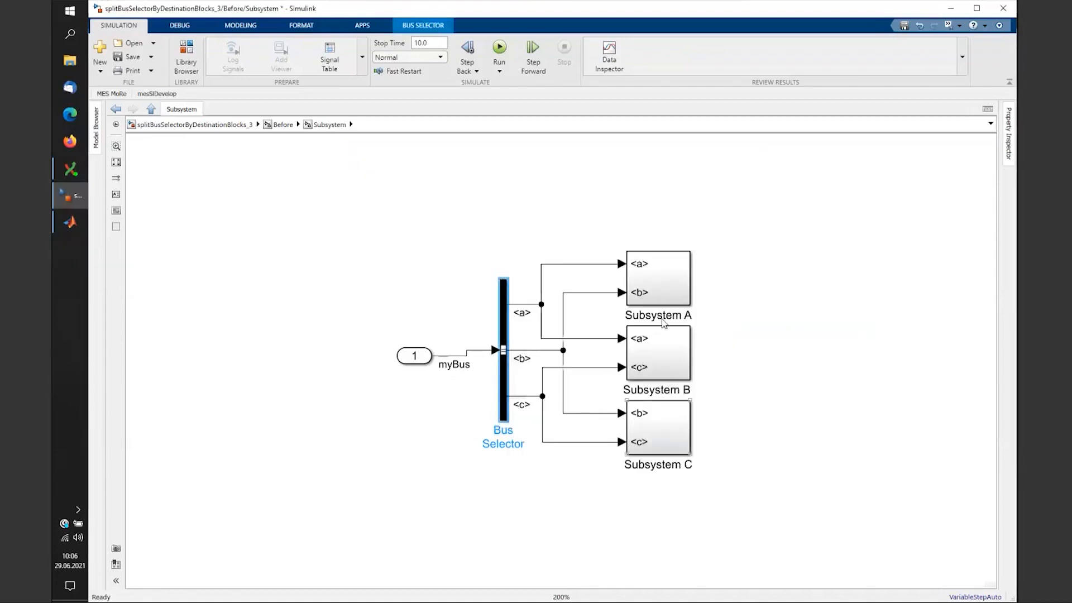
- Split the Bus Selector by destination blocks into three selectors for Subsystems A, B and C
click(114, 95)
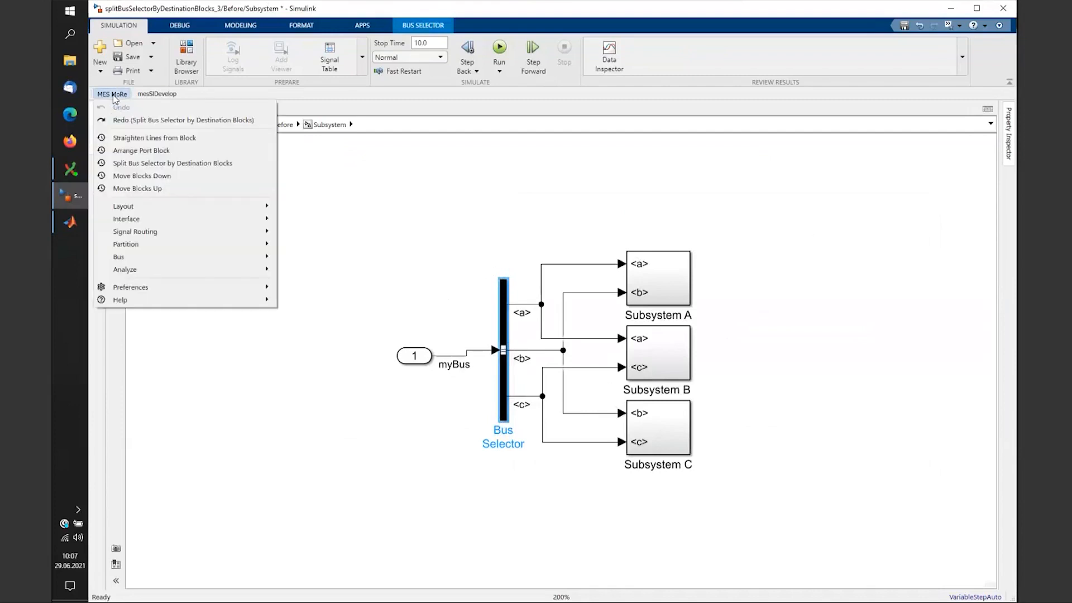
click(235, 166)
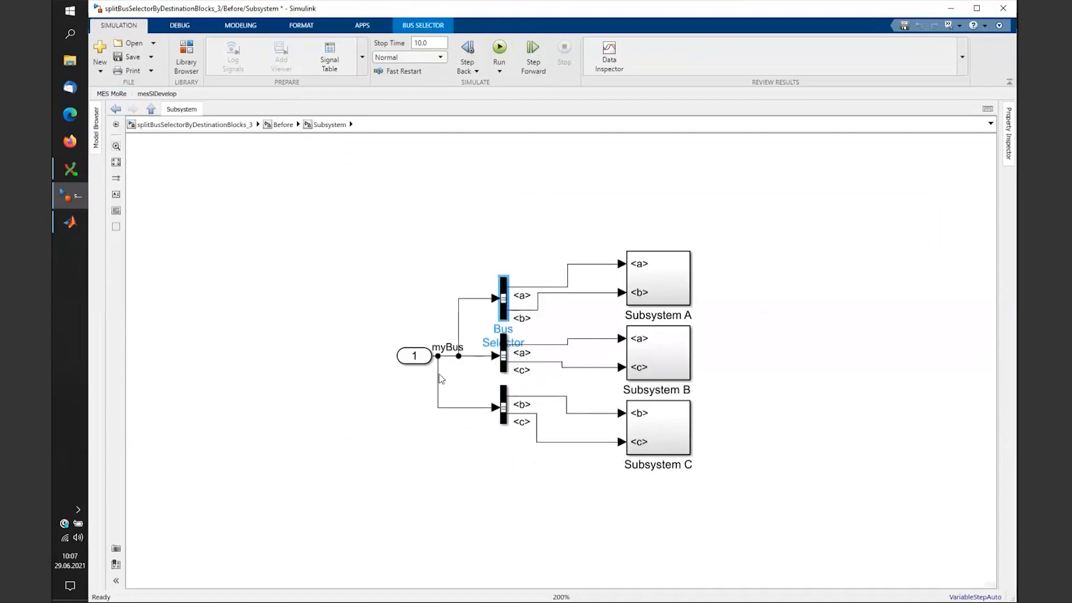
click(438, 378)
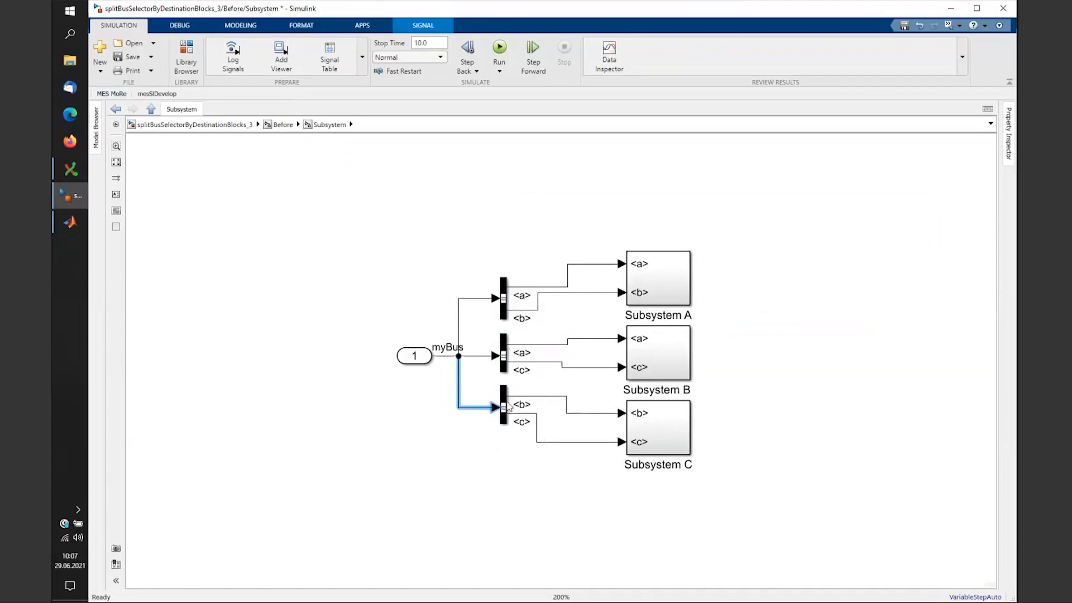
- Move the bottom bus selector down to Subsystem C and the top one up to Subsystem A
mouse_move(504, 403)
mouse_down()
mouse_move(580, 423)
mouse_move(505, 417)
mouse_up()
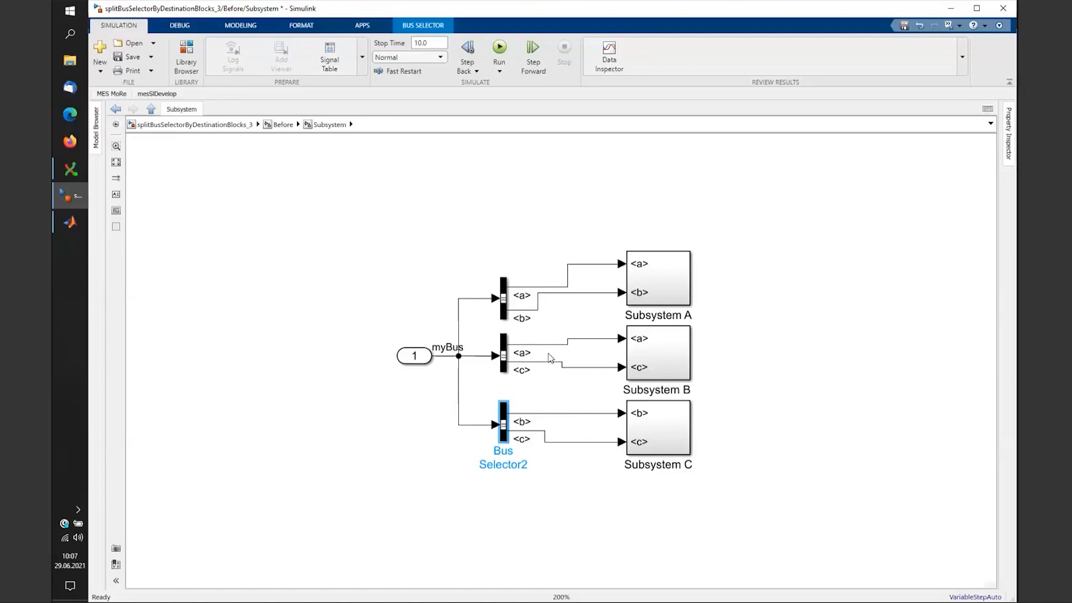
drag(503, 296, 504, 272)
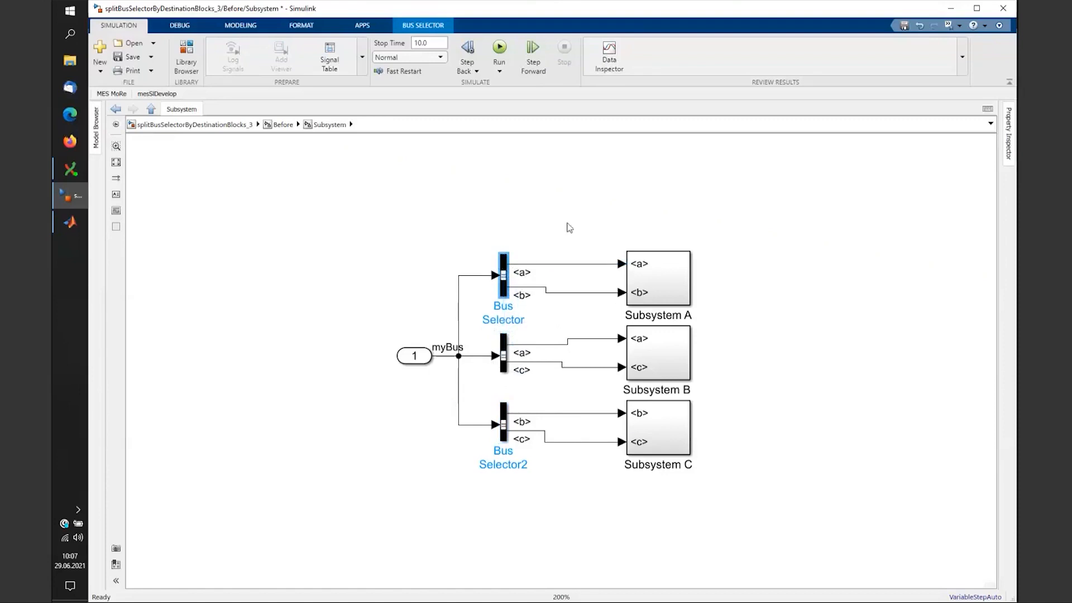
click(115, 95)
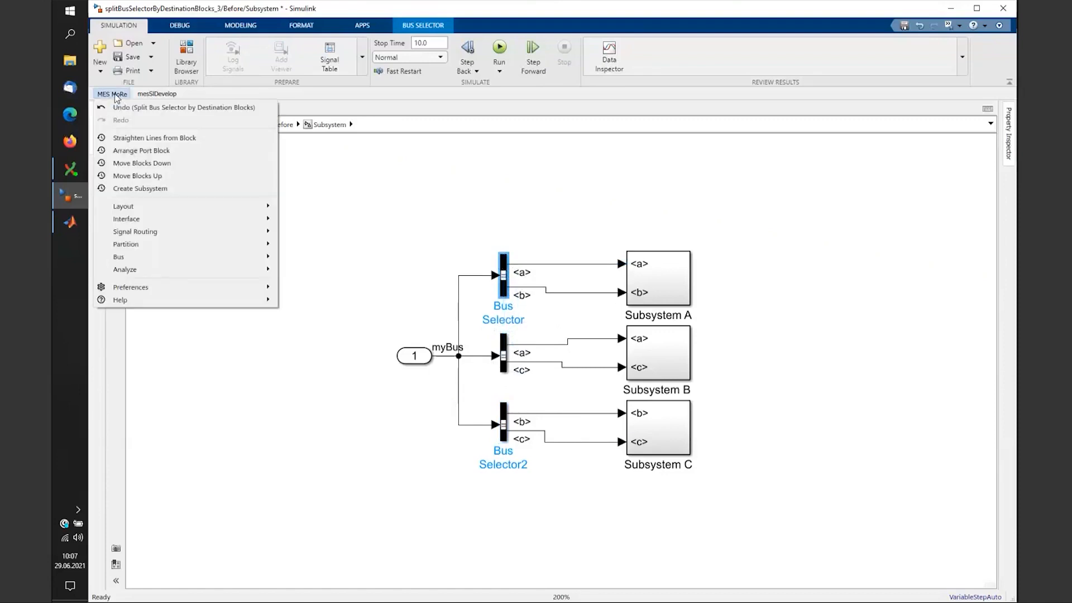
- Move the top a/b bus selector down into Subsystem A and realign the myBus branch
click(161, 162)
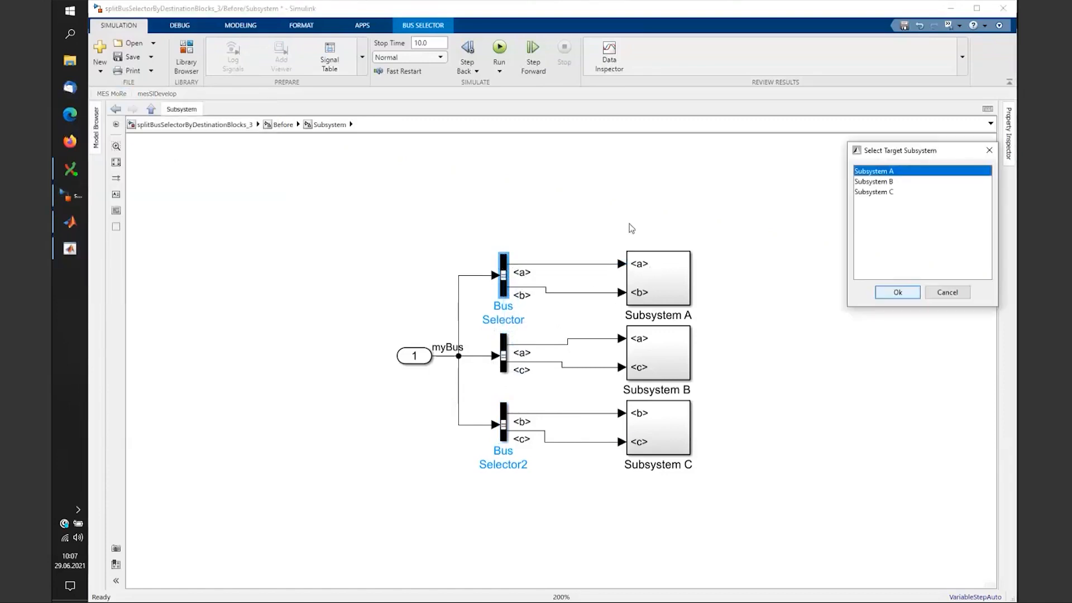
click(897, 292)
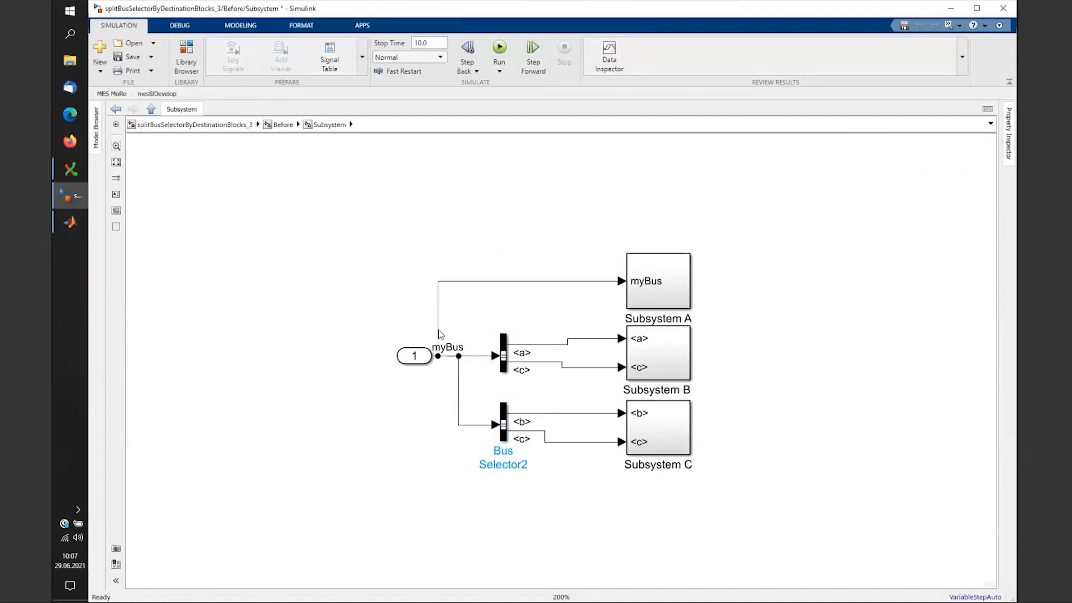
mouse_move(438, 335)
mouse_down()
mouse_move(471, 330)
mouse_move(458, 330)
mouse_up()
- Look inside Subsystem A to check the moved selector, then return to the parent diagram
double_click(668, 282)
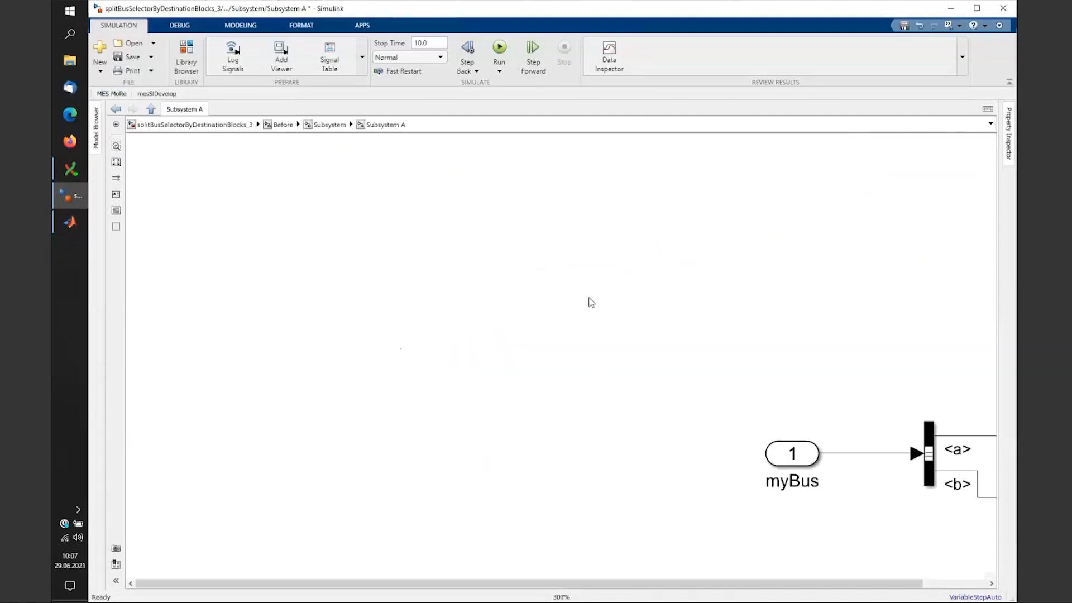
key(space)
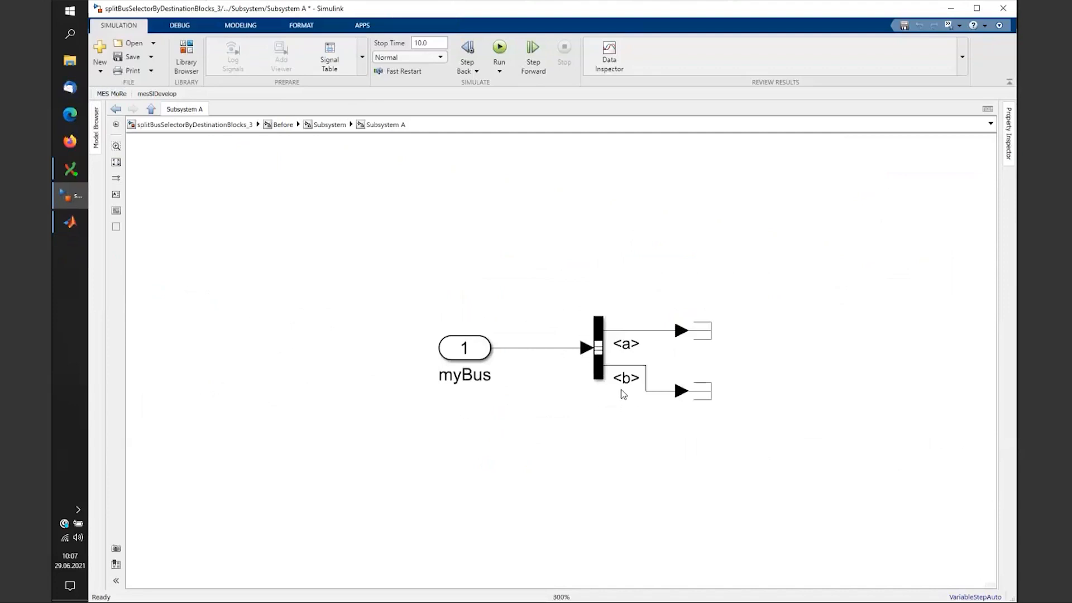
click(336, 126)
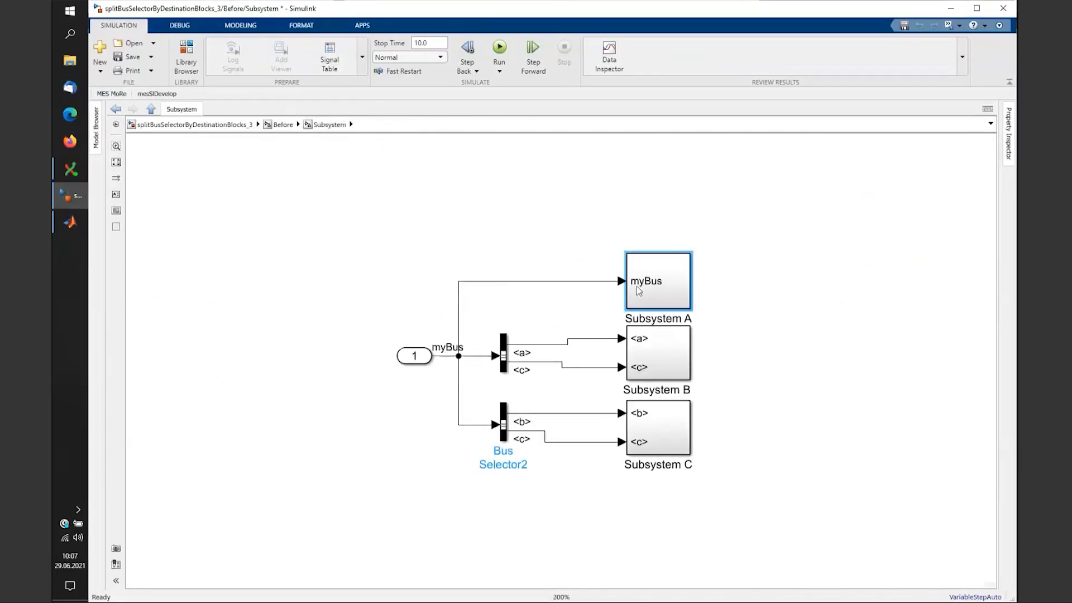
click(636, 285)
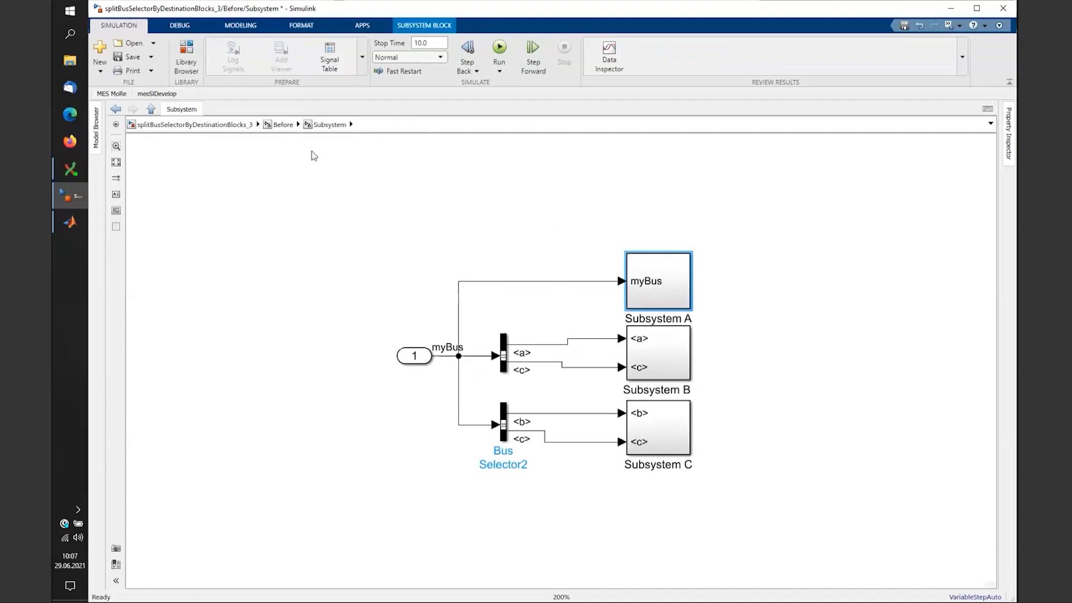
- Open MoRe_KeyboardShortcuts.ini via MES MoRe > Preferences > Keyboard Shortcuts File
click(115, 94)
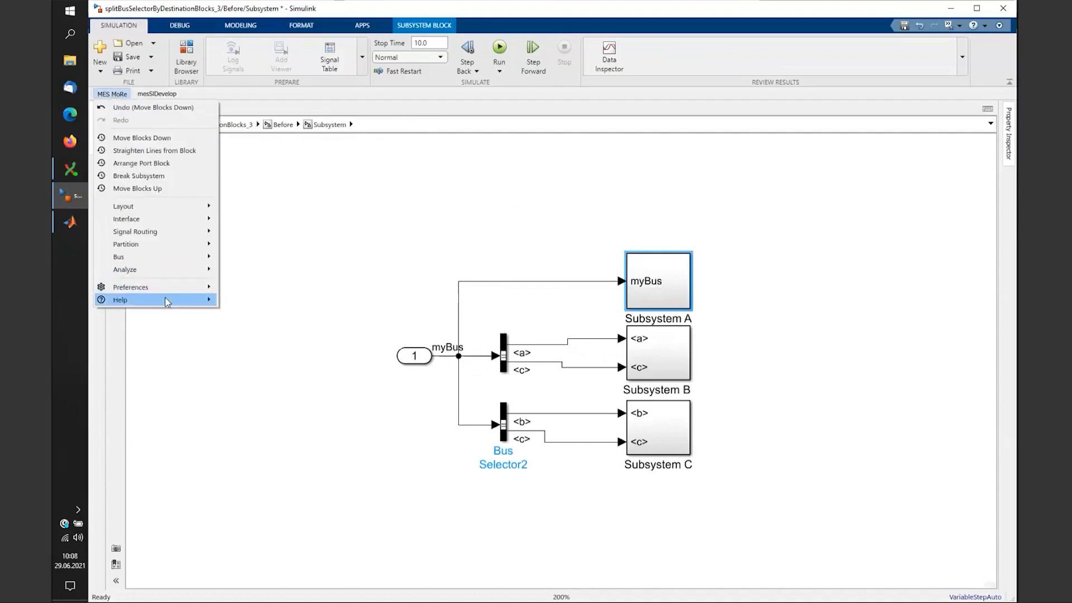
mouse_move(167, 302)
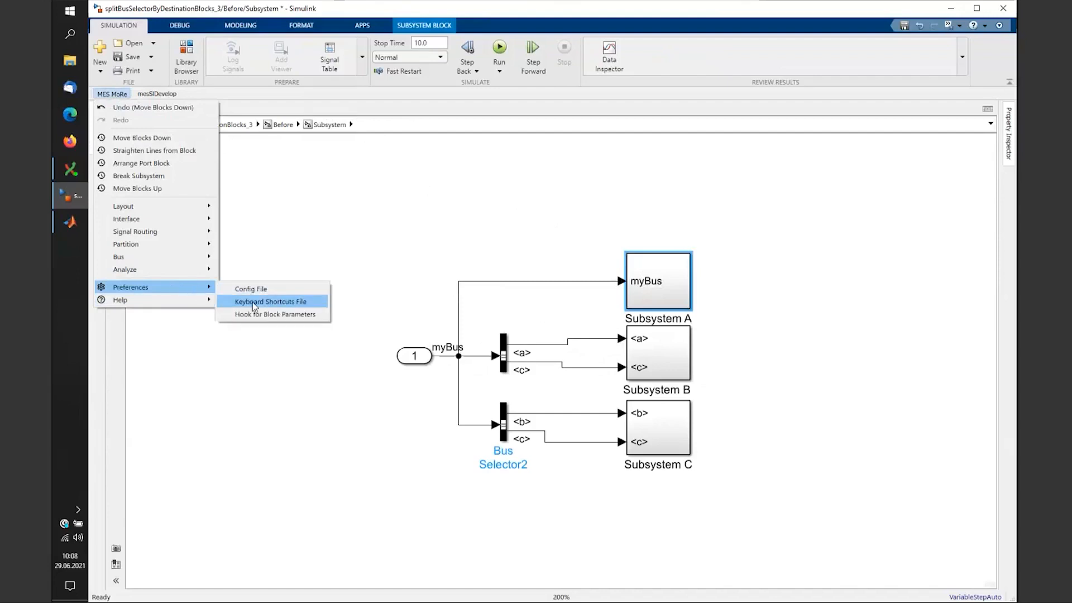
click(253, 302)
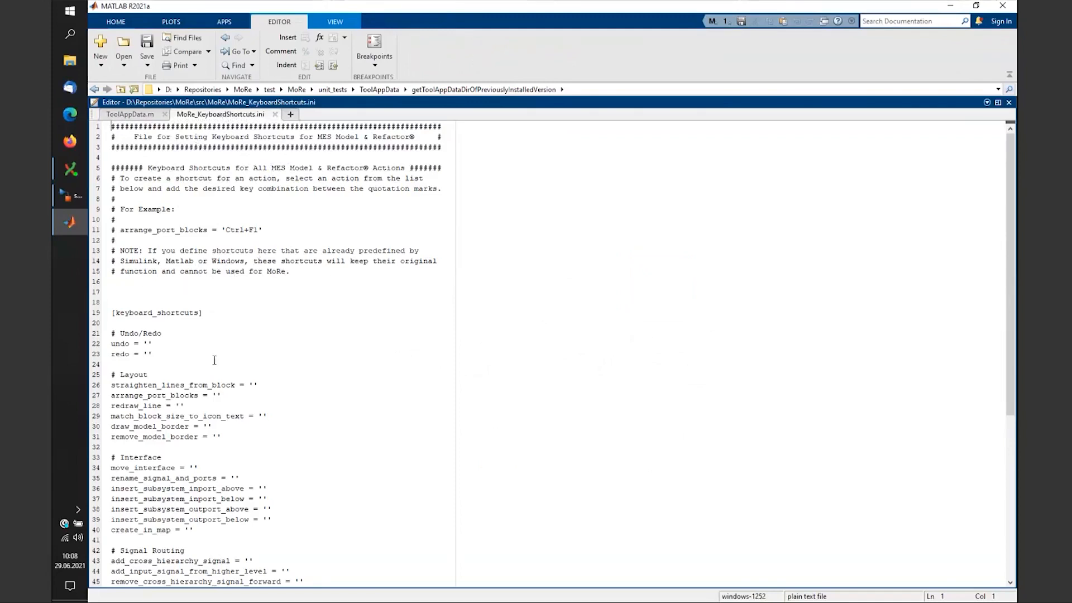
- Copy 'Ctrl+F1' from the line 11 example into the straighten_lines_from_block entry and save
click(143, 385)
click(252, 386)
drag(226, 231, 258, 230)
key(ctrl+c)
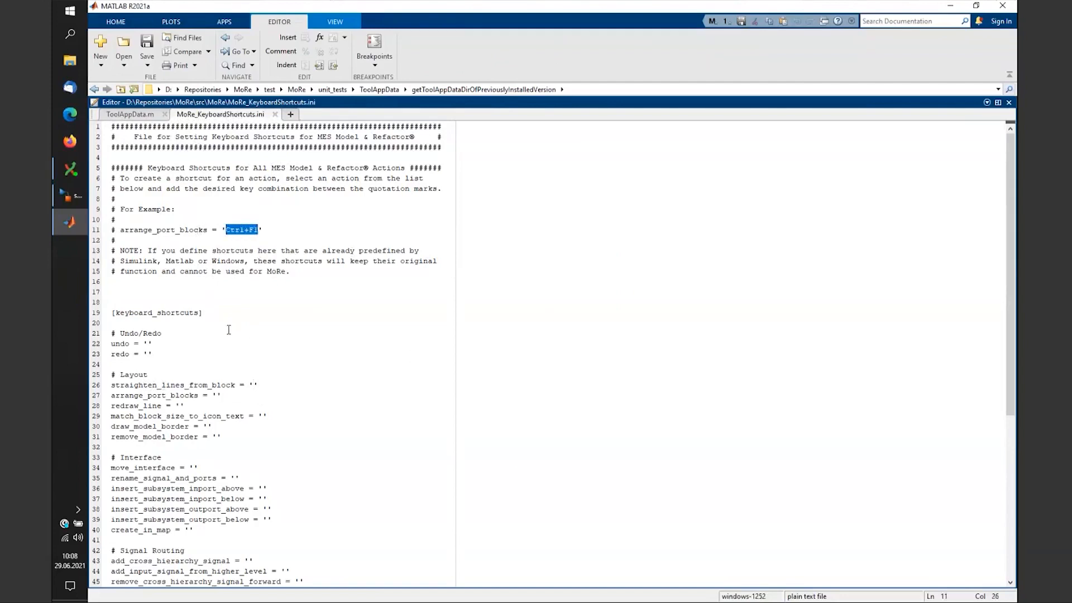
click(255, 384)
key(ctrl+v)
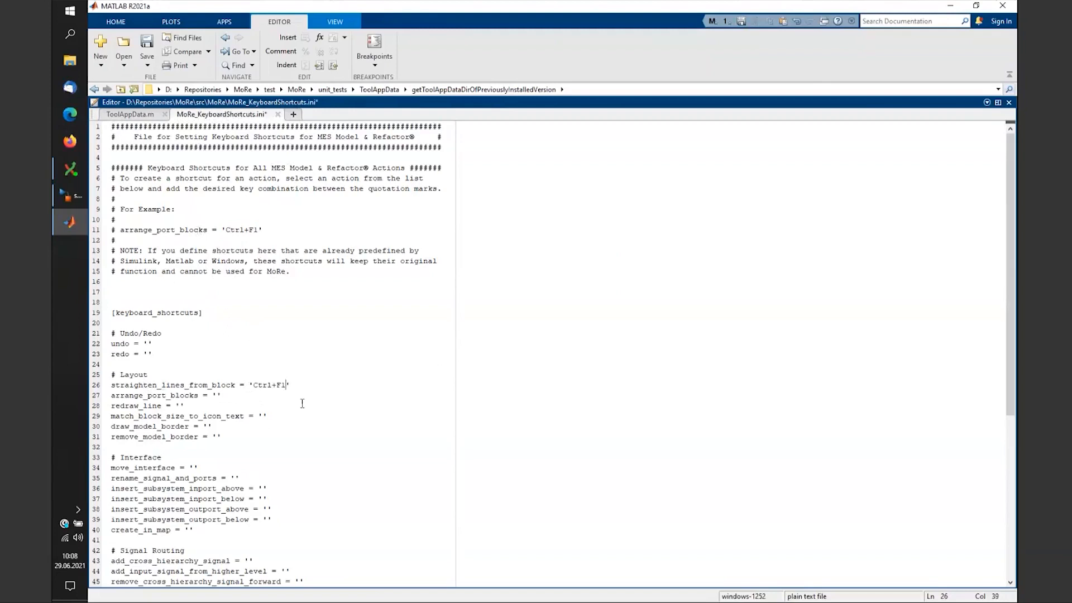
key(ctrl+s)
- Return to the Simulink model and confirm Ctrl+F1 appears beside Straighten Lines from Block
click(279, 390)
click(72, 199)
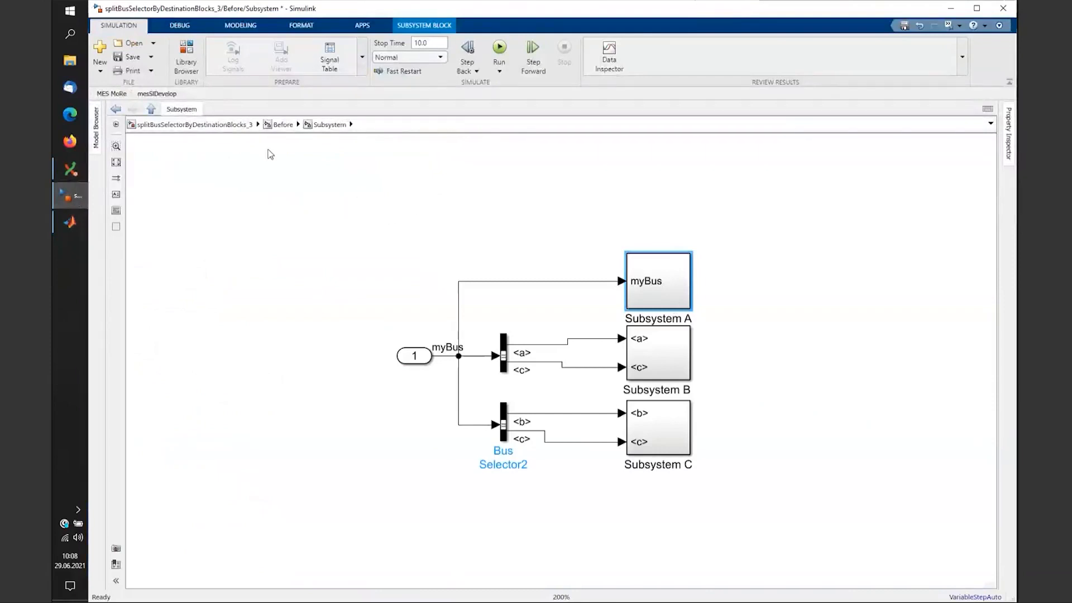
click(69, 222)
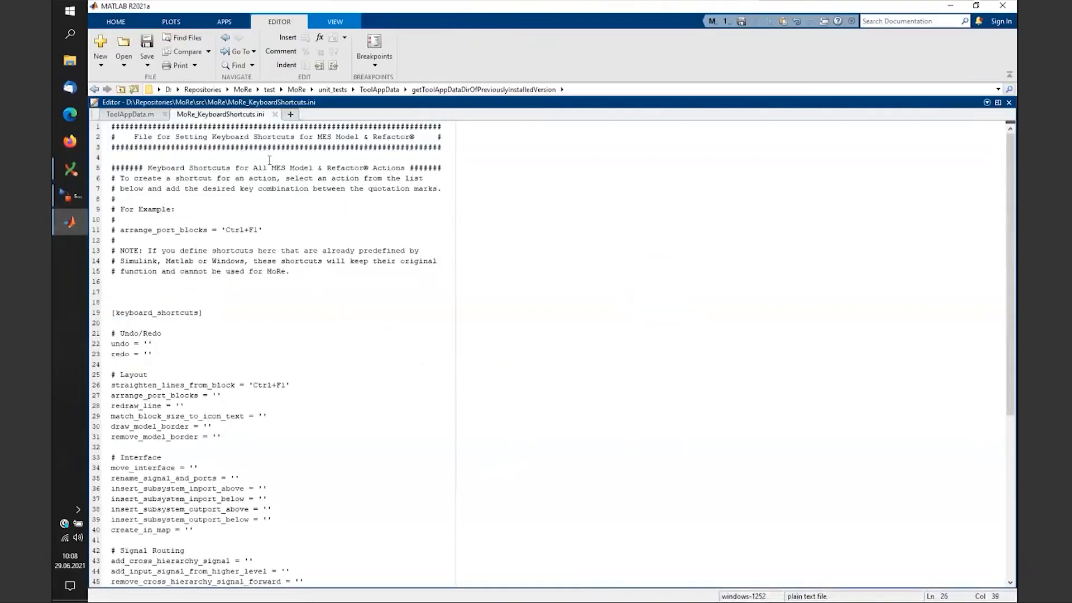
click(71, 197)
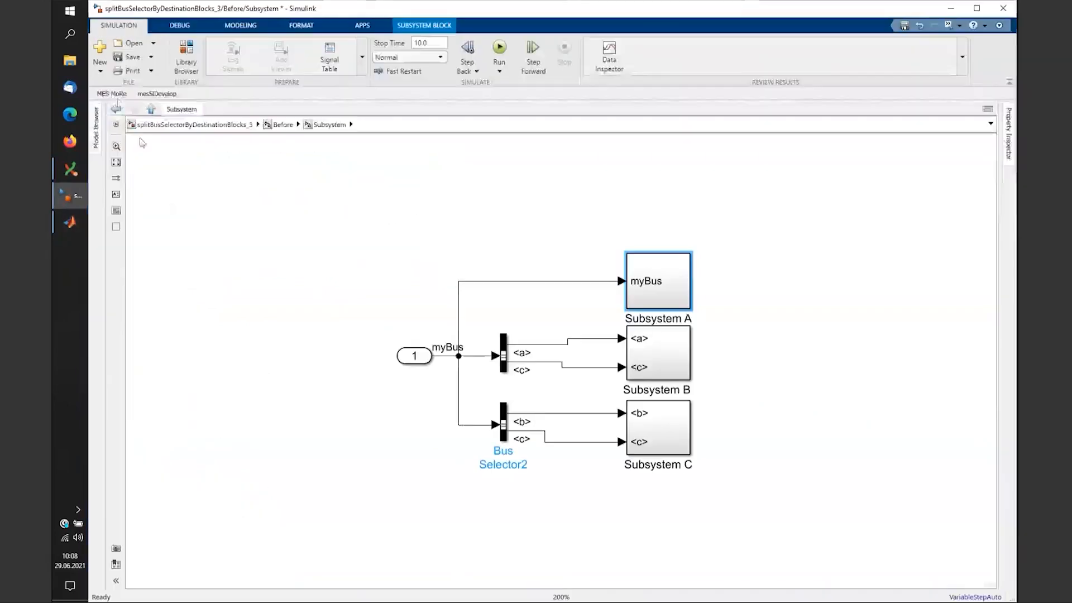
click(112, 94)
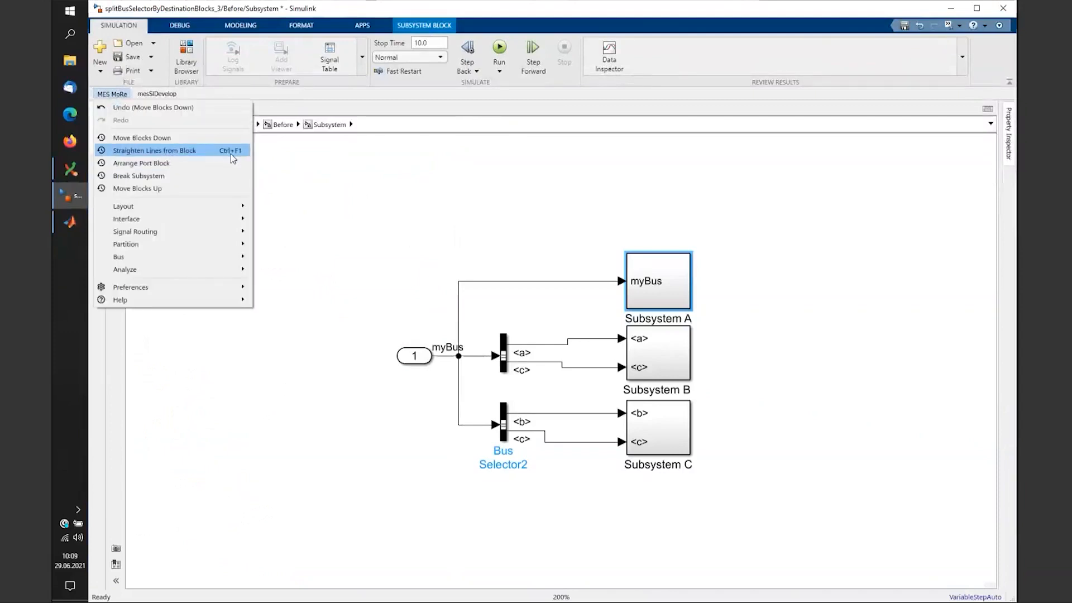
- Inside Subsystem A, apply Straighten Lines from Block to the Bus Selector using Ctrl+Alt+S
double_click(661, 279)
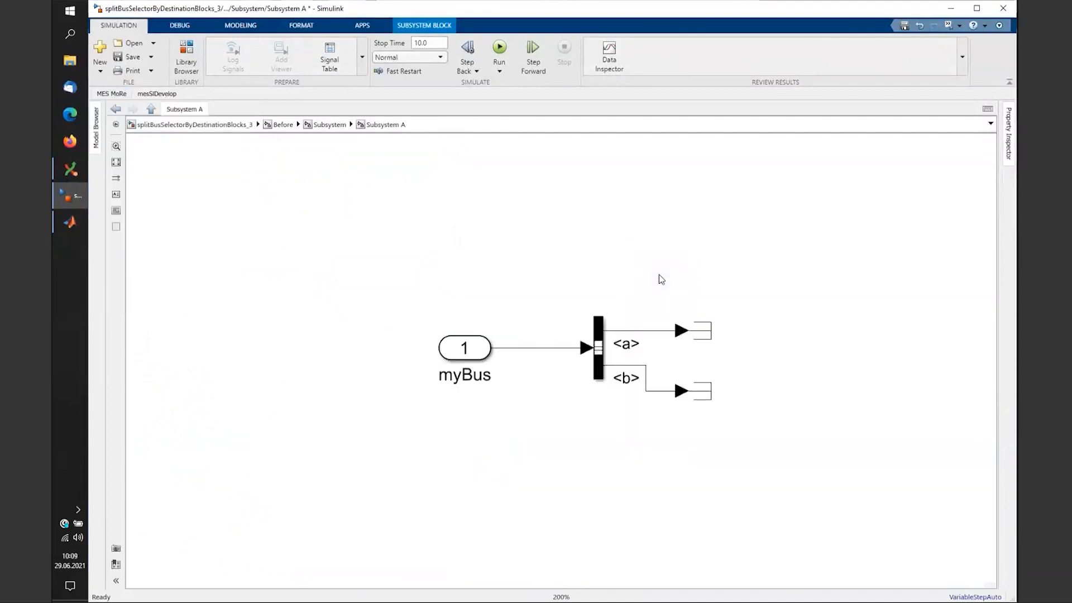
click(595, 361)
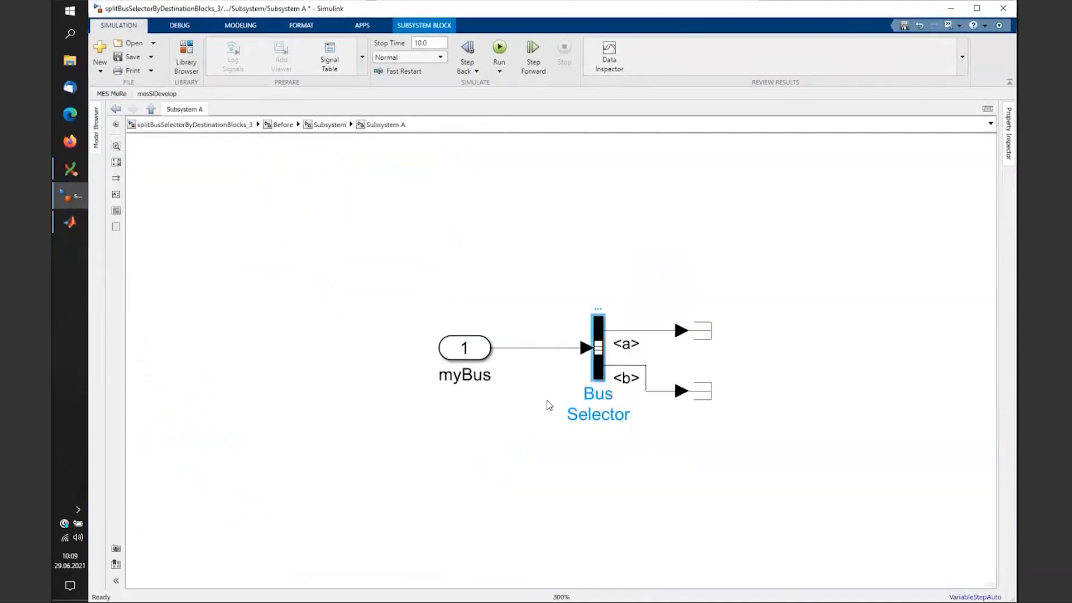
key(ctrl+alt+s)
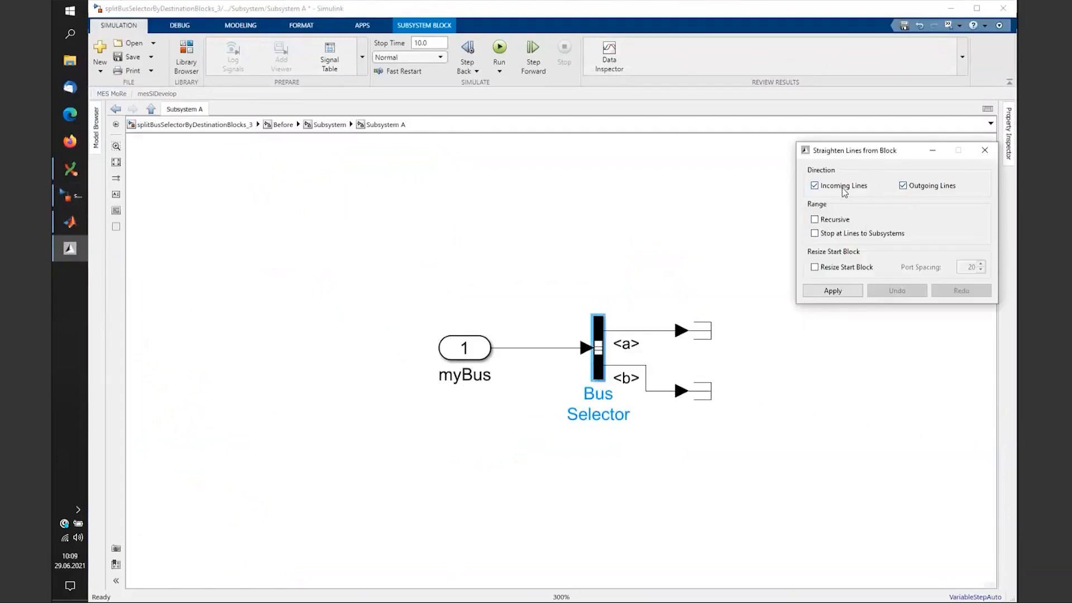
click(841, 292)
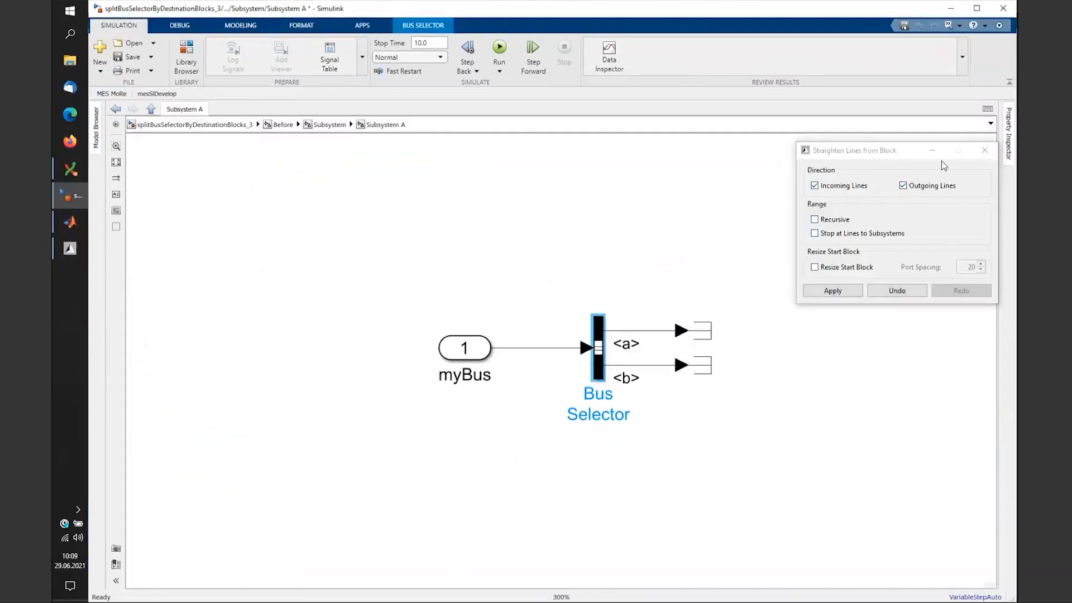
click(985, 152)
- Deselect the Bus Selector by clicking empty canvas in Subsystem A
click(556, 204)
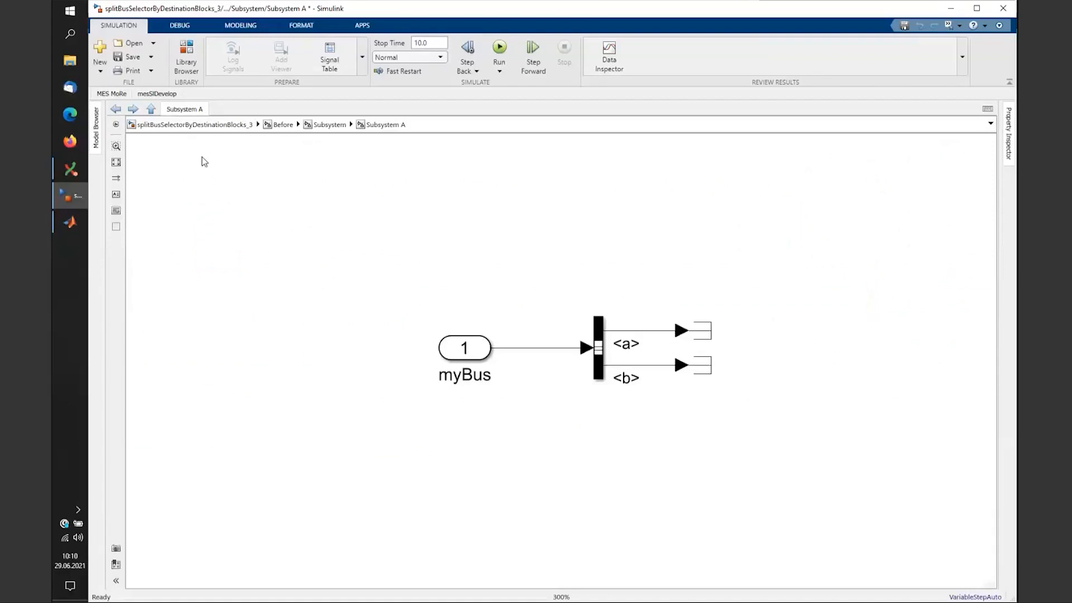
- Open the more_demo model from MES MoRe > Help > Demo Model and maximize its window
click(112, 95)
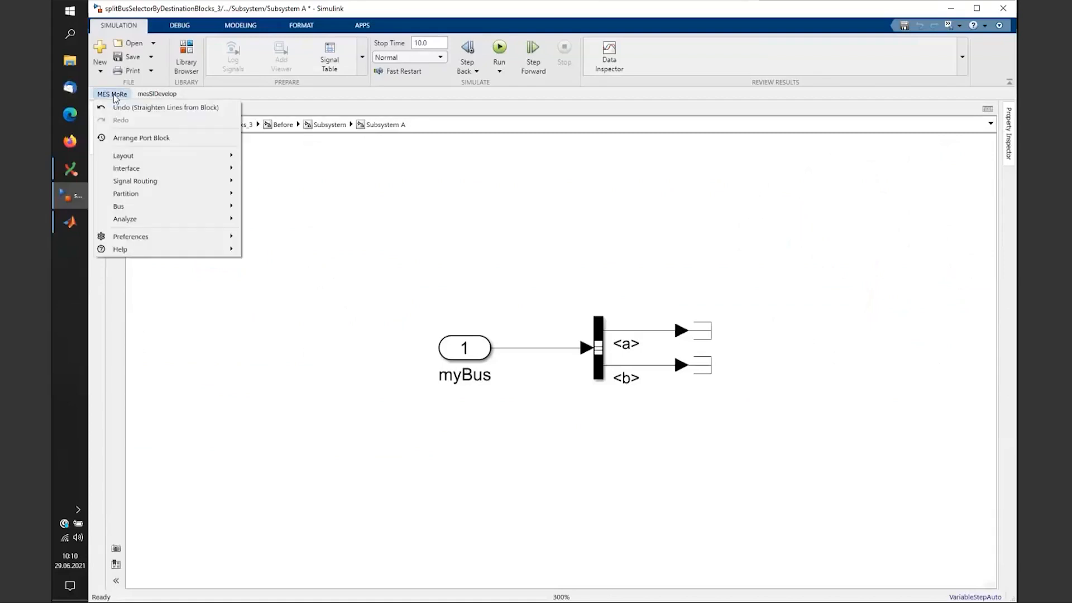
mouse_move(129, 251)
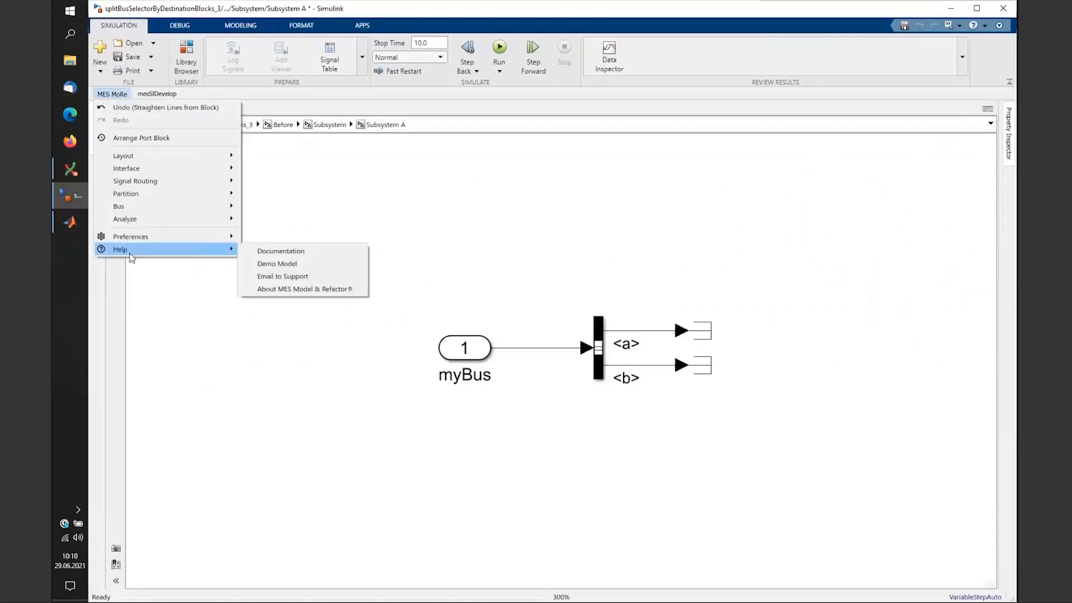
click(273, 264)
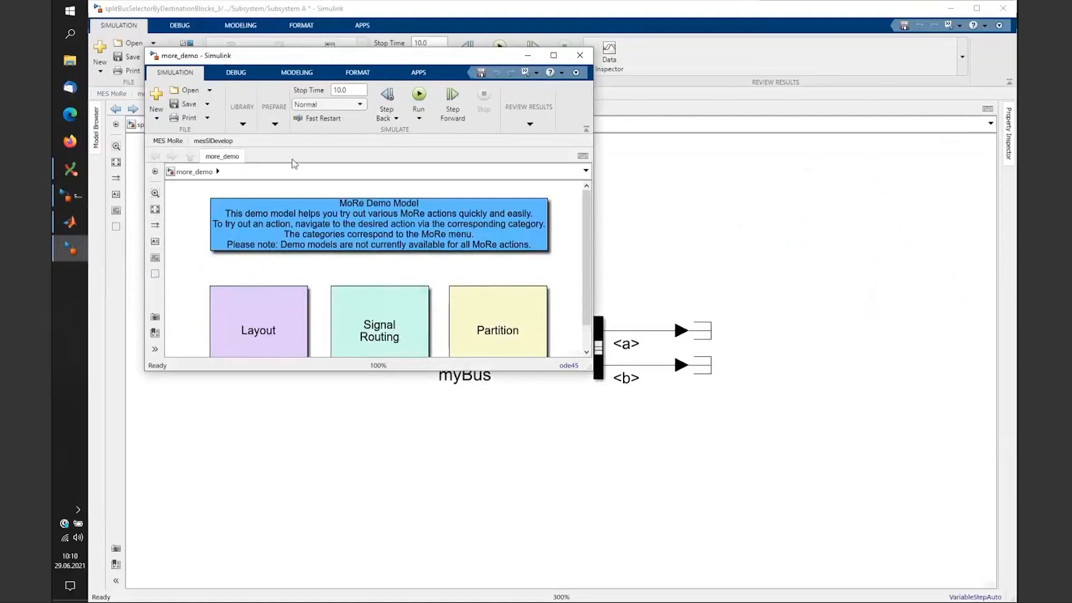
double_click(335, 56)
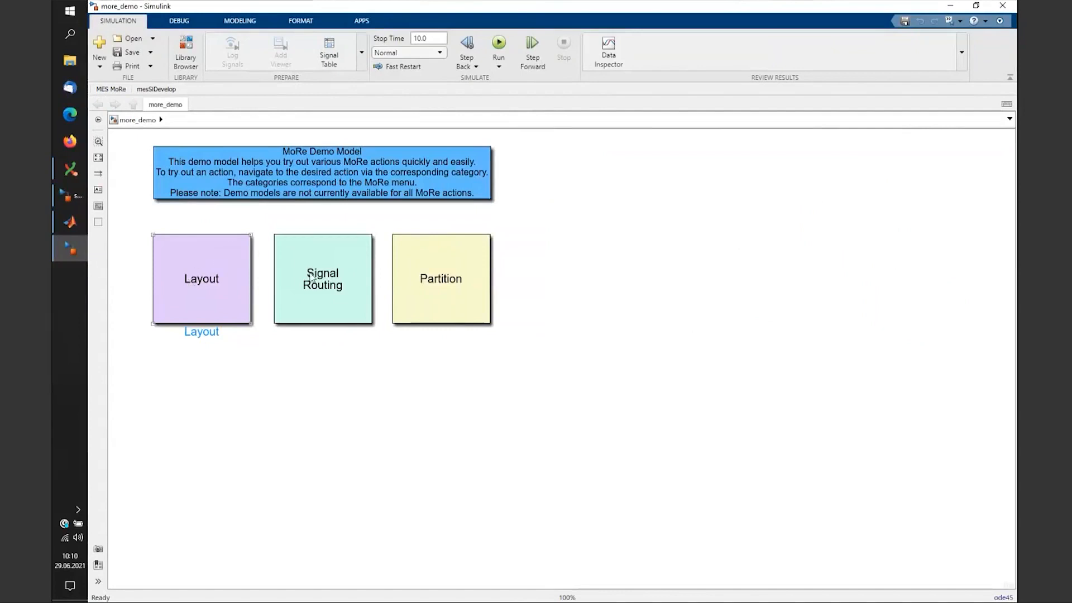
- Open the Layout category, then the more_demo_StraightenLinesFromBlock demo inside it
click(246, 185)
click(152, 236)
double_click(210, 284)
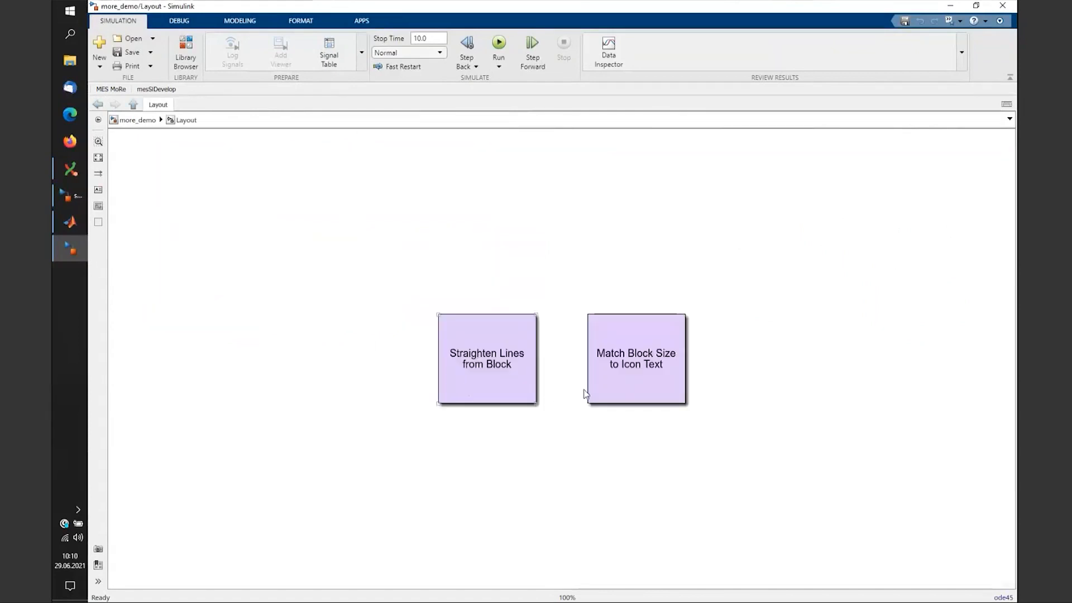
click(490, 385)
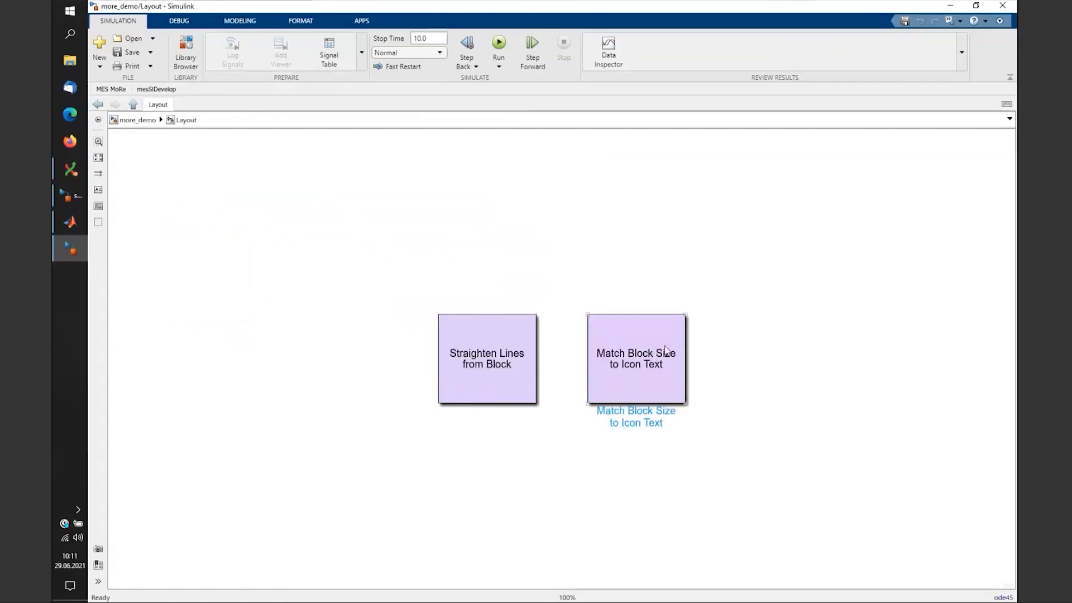
double_click(485, 355)
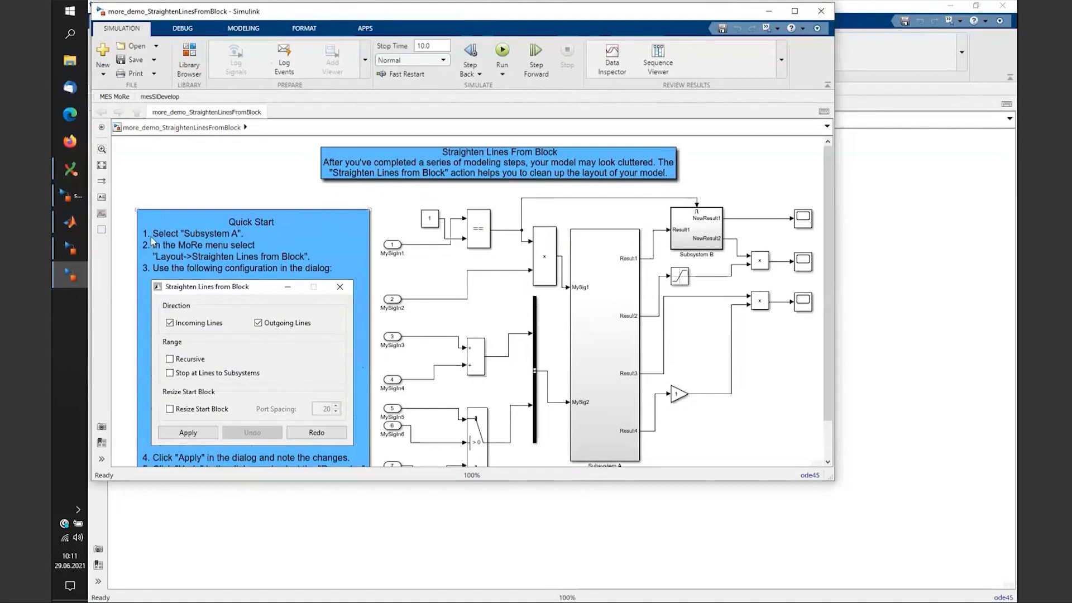
- Apply Straighten Lines from Block from the MoRe Layout menu to Subsystem A
click(613, 366)
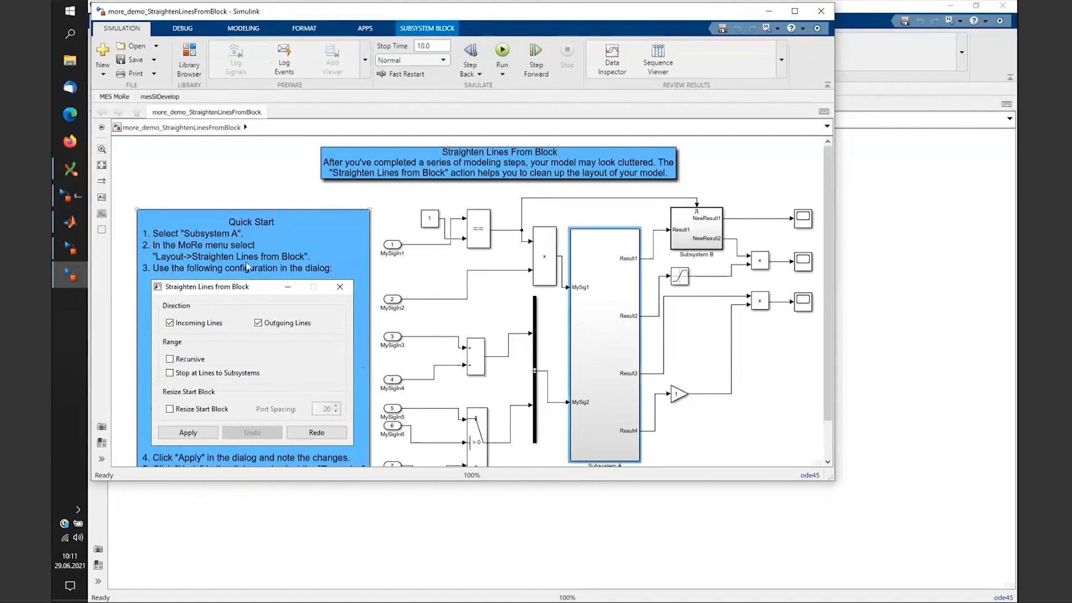
click(110, 98)
click(188, 139)
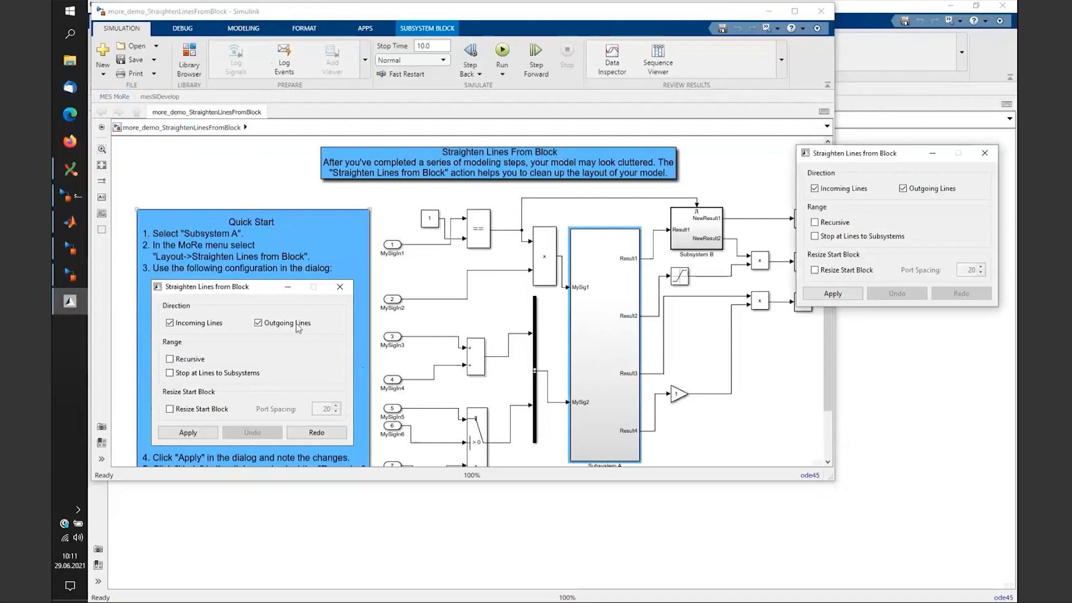
drag(821, 153, 703, 207)
click(716, 348)
- Undo the straightening so the original cluttered wiring returns, then deselect and zoom out
drag(736, 212, 654, 37)
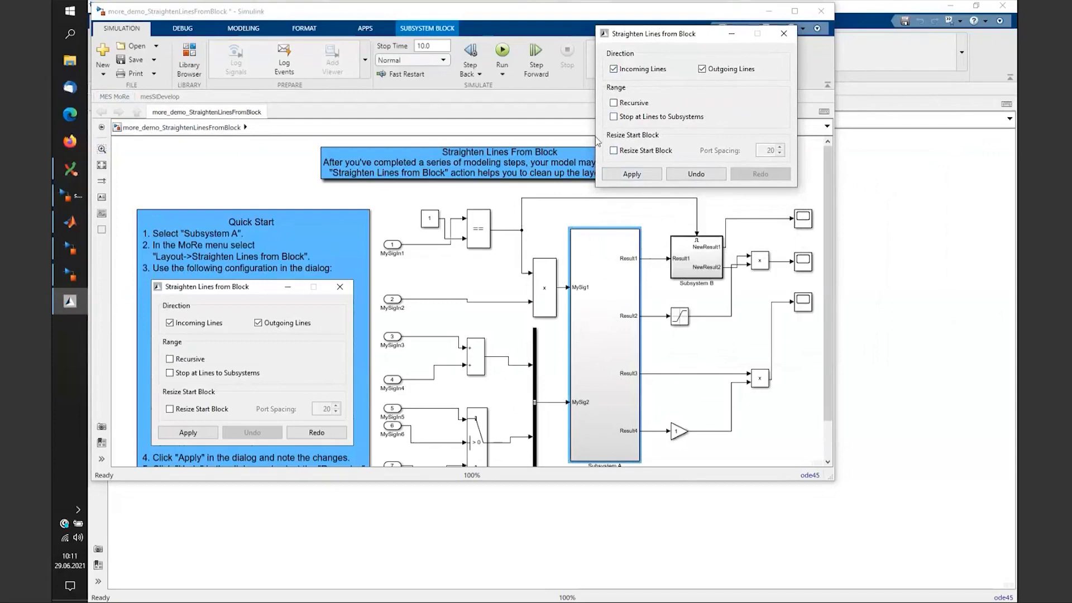
click(695, 174)
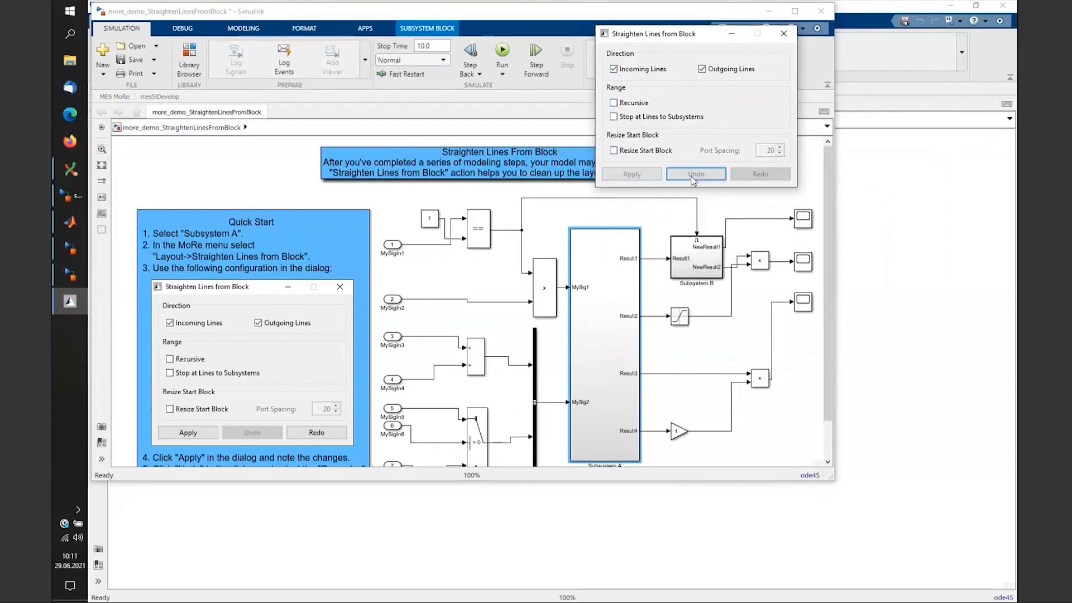
click(290, 380)
scroll(290, 380, down, 1)
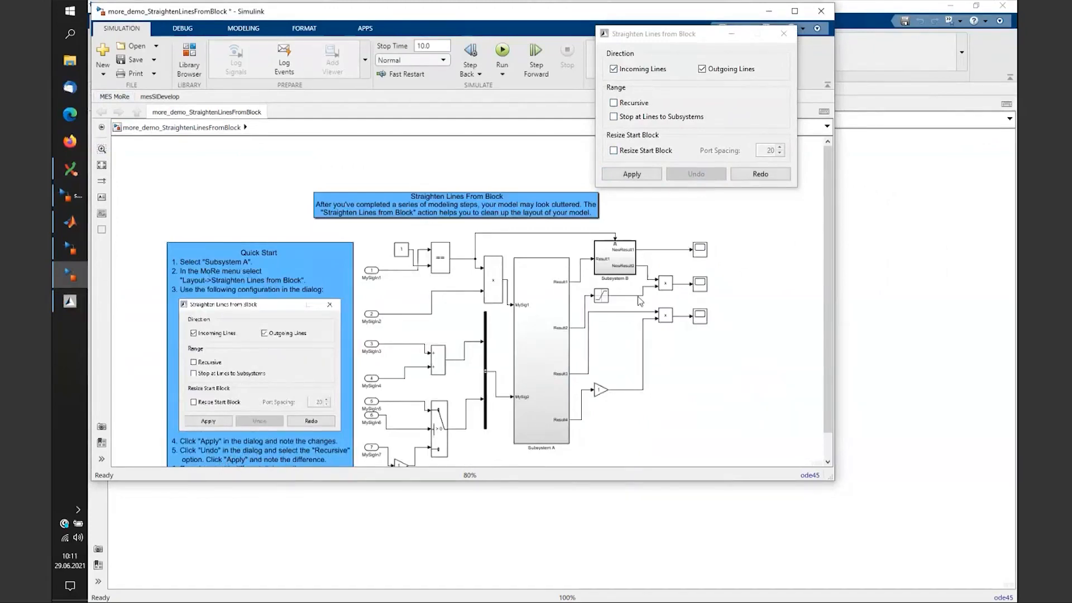
- Reapply Straighten Lines from Block to Subsystem A with Recursive enabled
click(542, 329)
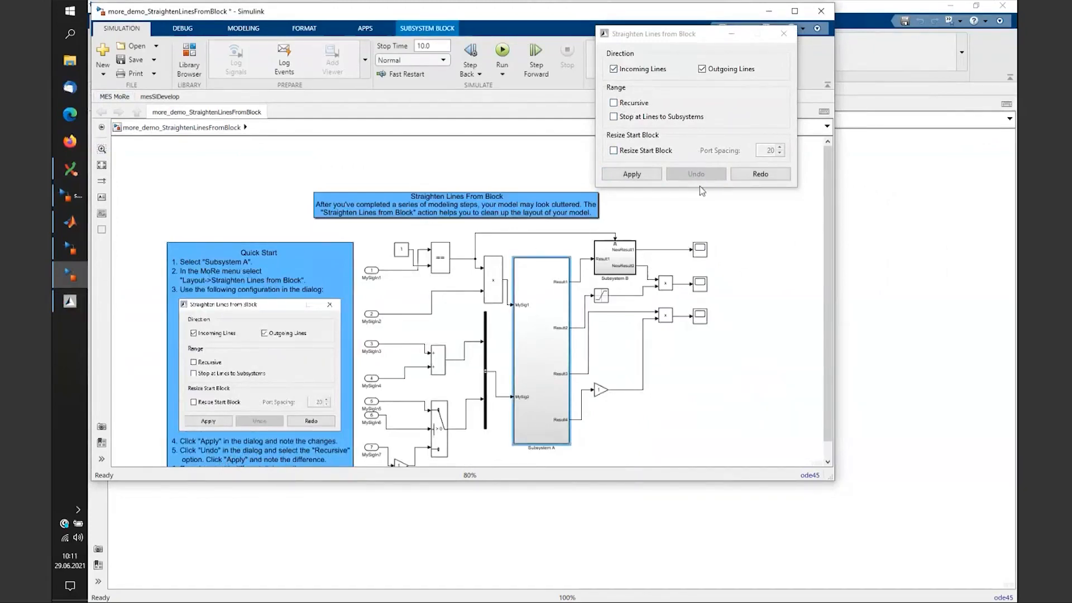
click(635, 103)
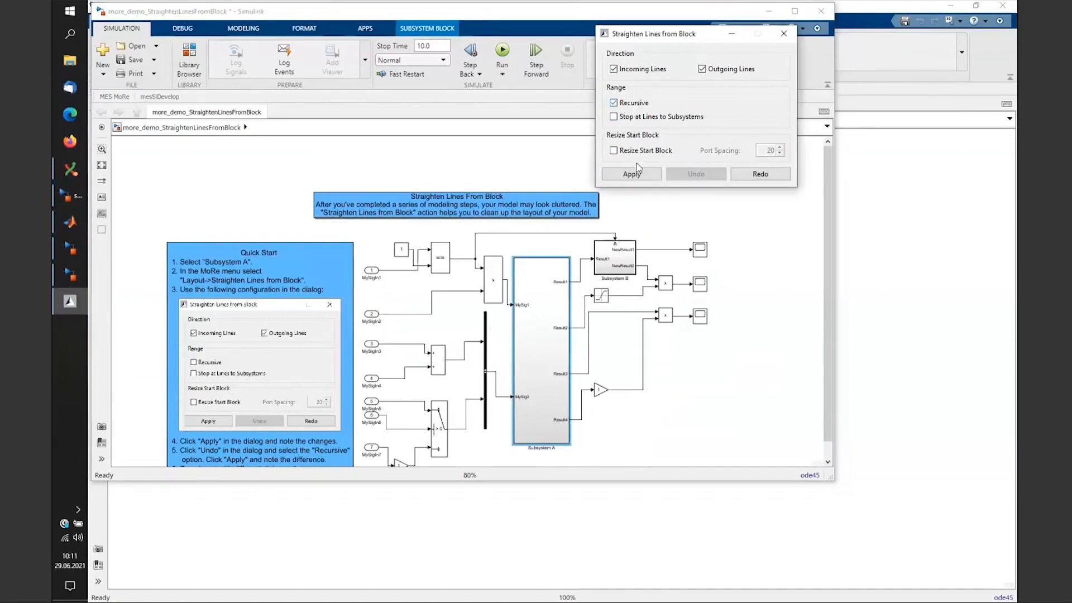
click(637, 175)
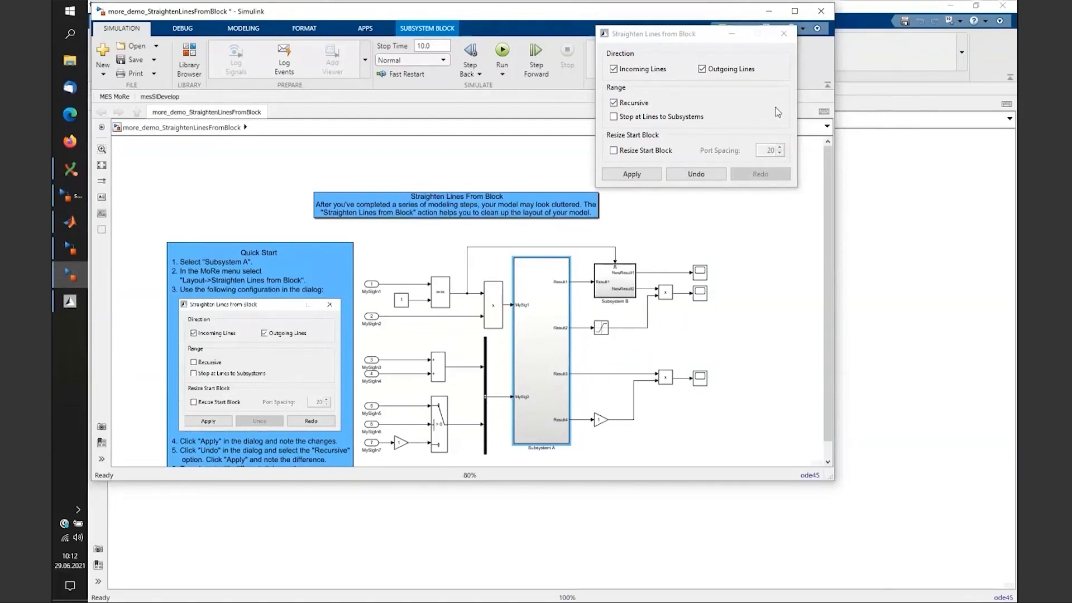
- Close the straightening dialog and demo window, answer the save prompt, and open the Match Block Size to Icon Text demo
click(784, 34)
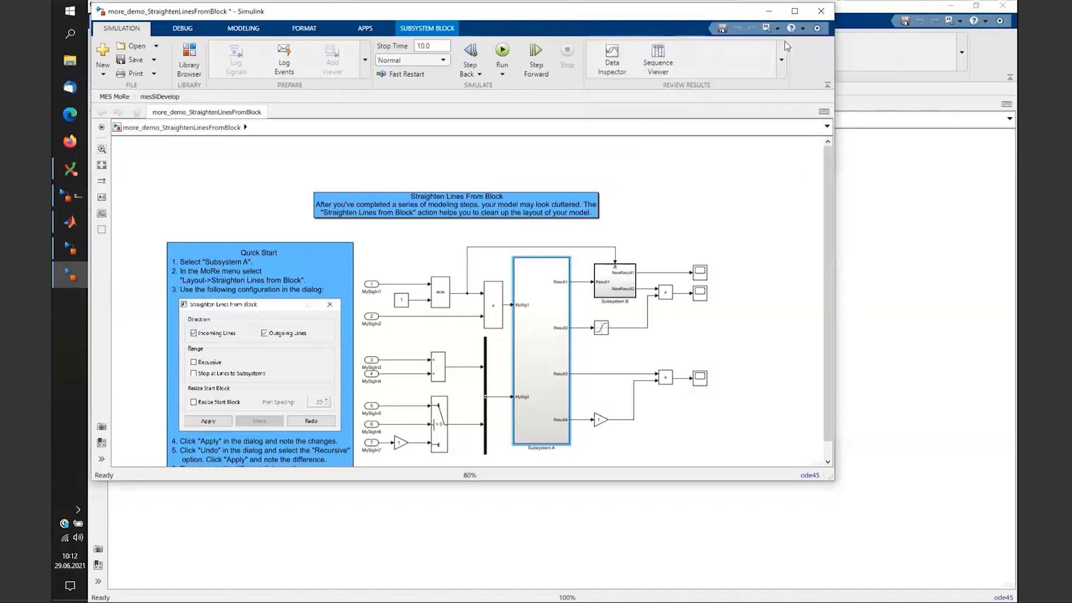
scroll(824, 240, down, 1)
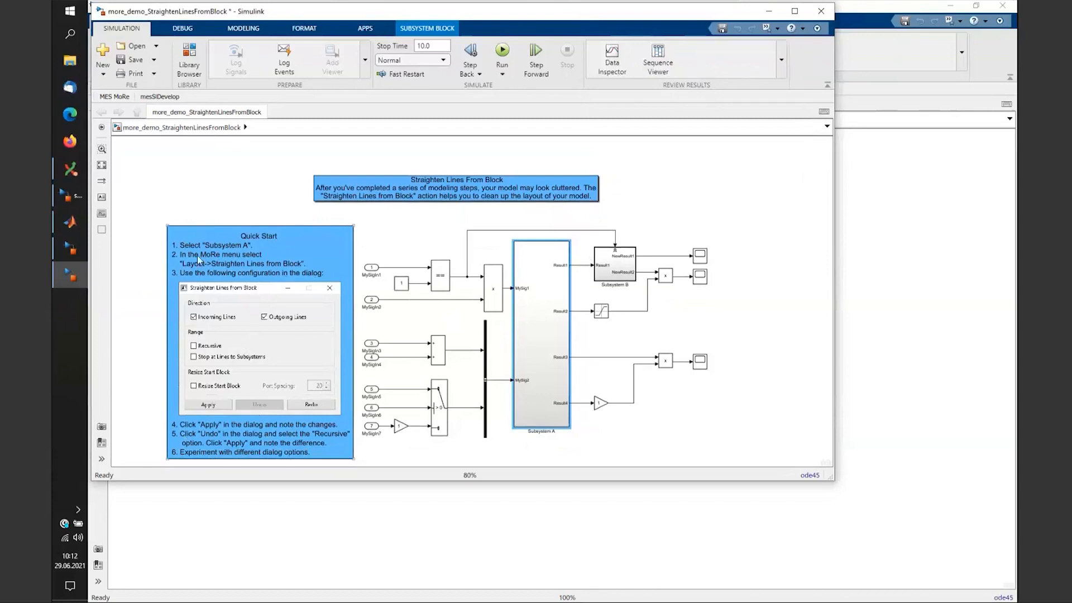
click(821, 11)
click(598, 317)
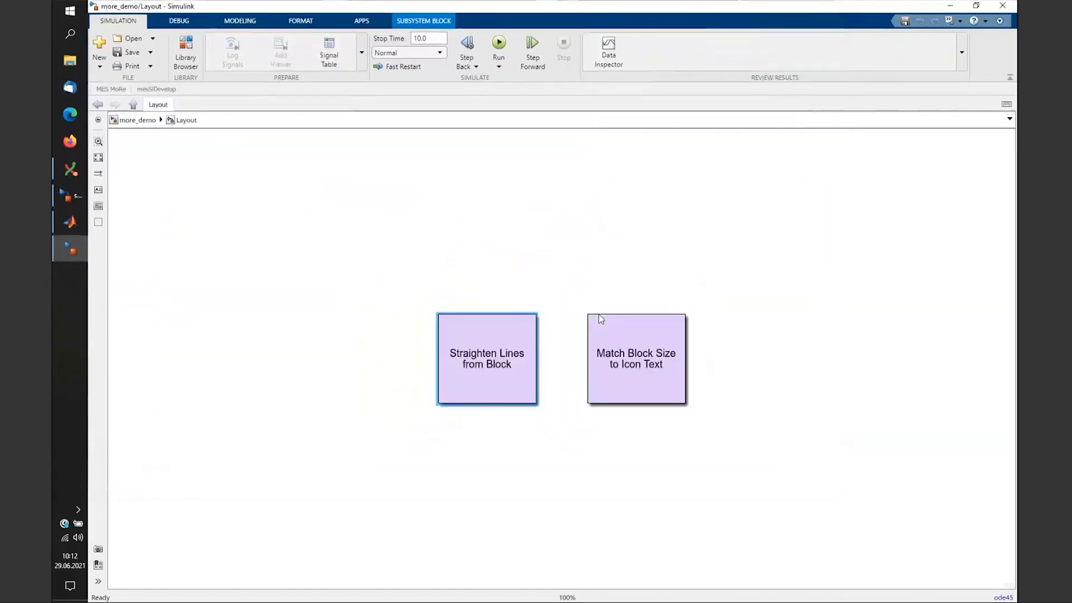
double_click(644, 363)
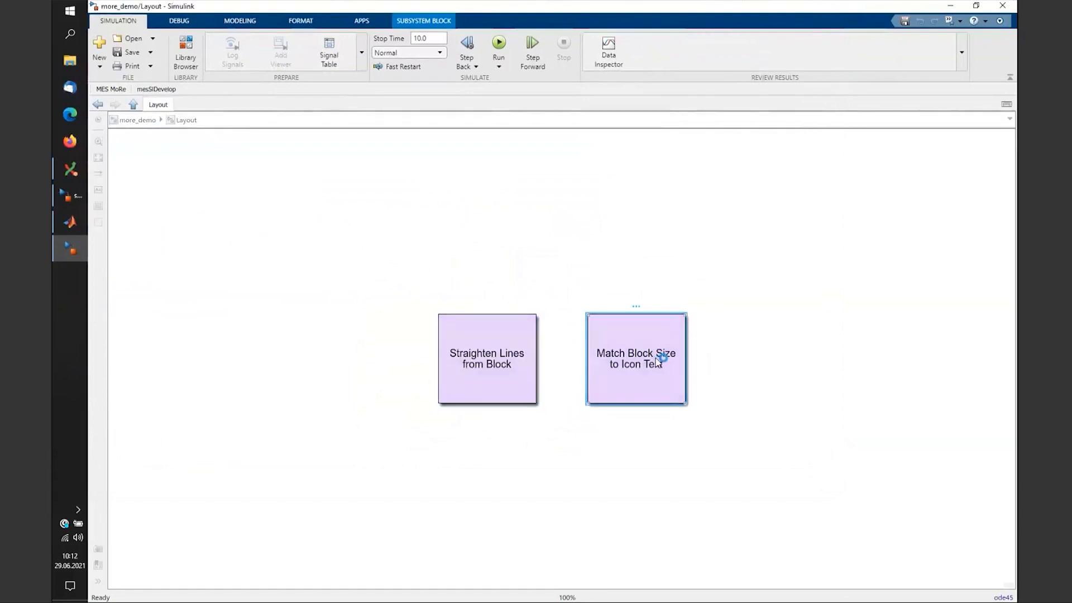